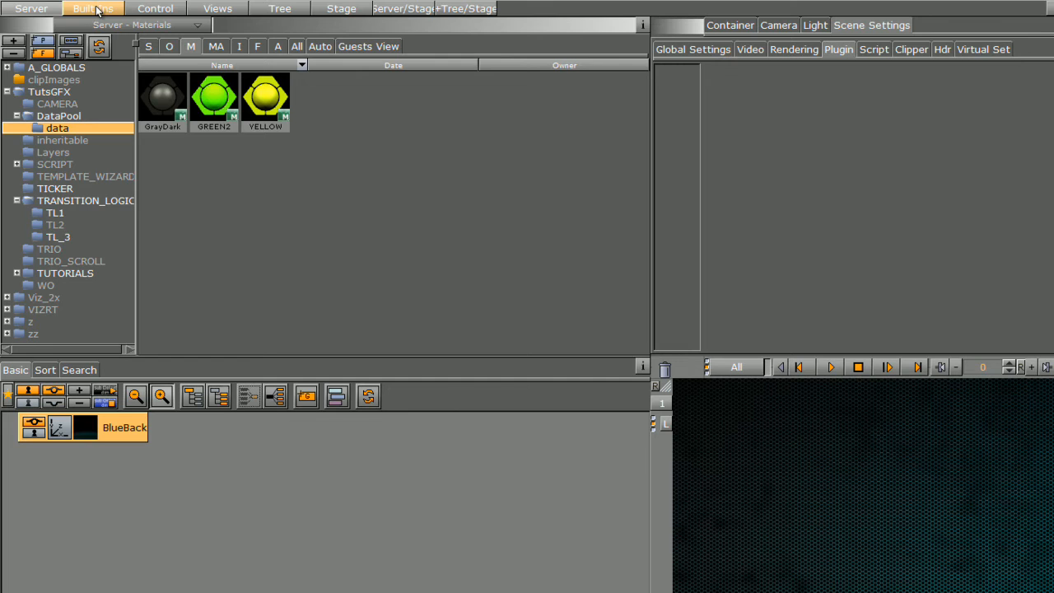
# Add the DataPool scene plugin from the Data folder to the scene's plugin settings.
pyautogui.click(97, 10)
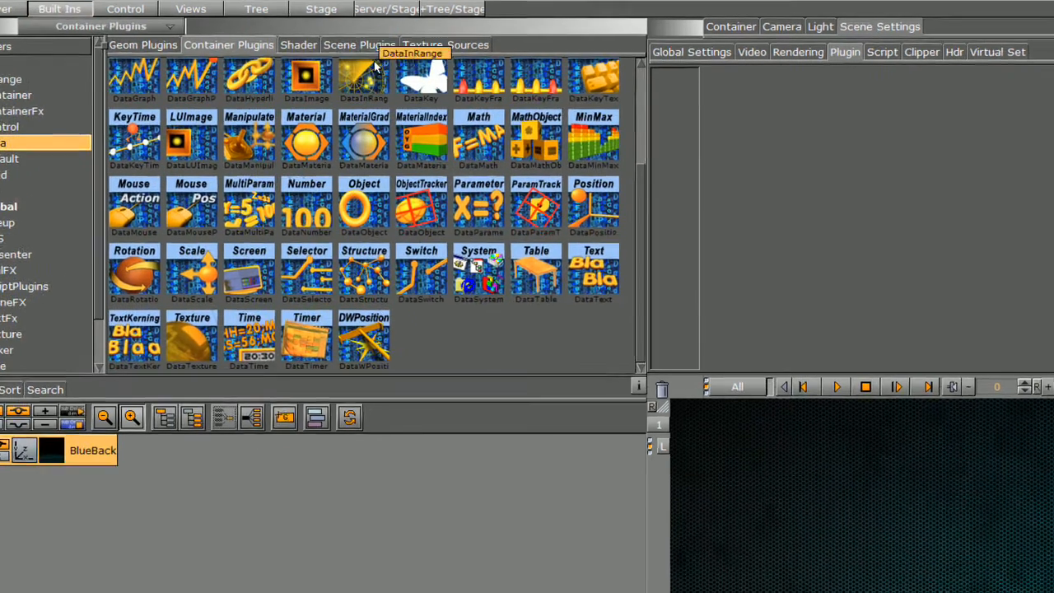
pyautogui.click(377, 42)
pyautogui.moveTo(382, 83); pyautogui.dragTo(751, 278)
pyautogui.moveTo(760, 346); pyautogui.dragTo(666, 127)
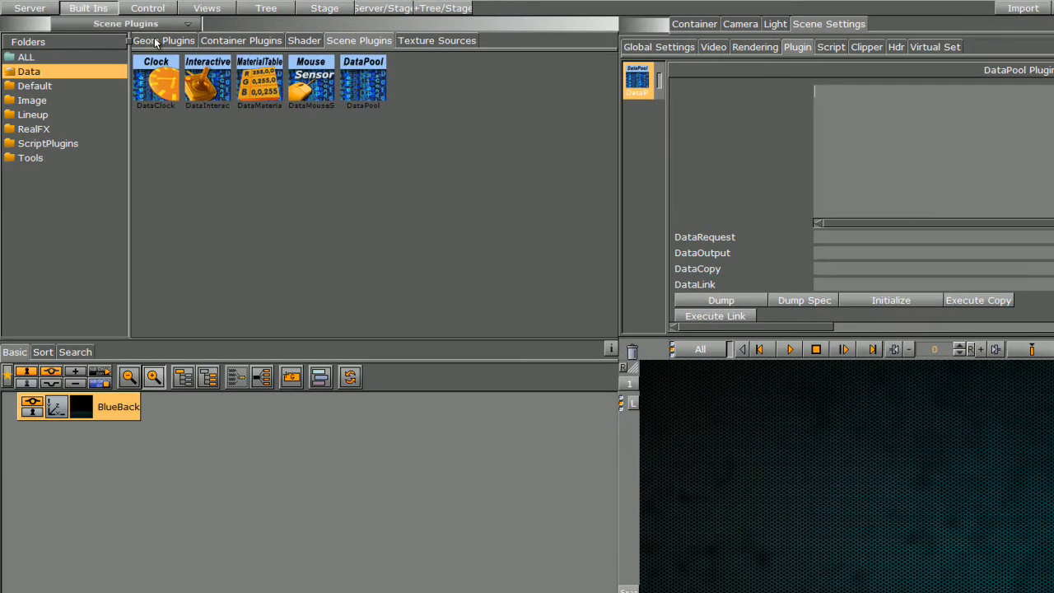
# Add a Cylinder geometry to the scene tree and apply the YELLOW material to it.
pyautogui.click(149, 40)
pyautogui.moveTo(221, 155); pyautogui.dragTo(50, 441)
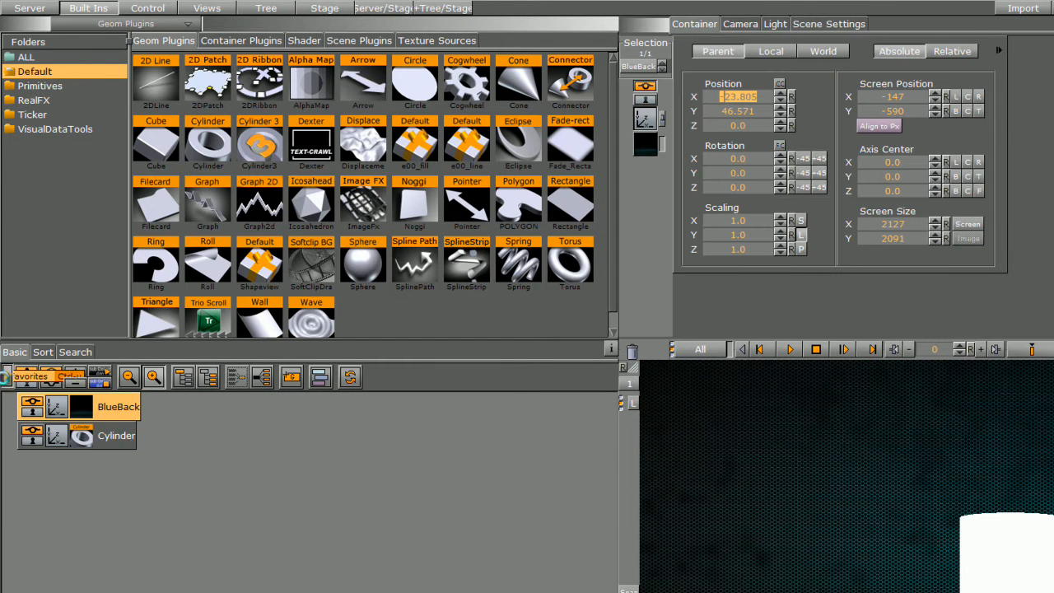
pyautogui.click(7, 376)
pyautogui.moveTo(15, 406); pyautogui.dragTo(122, 497)
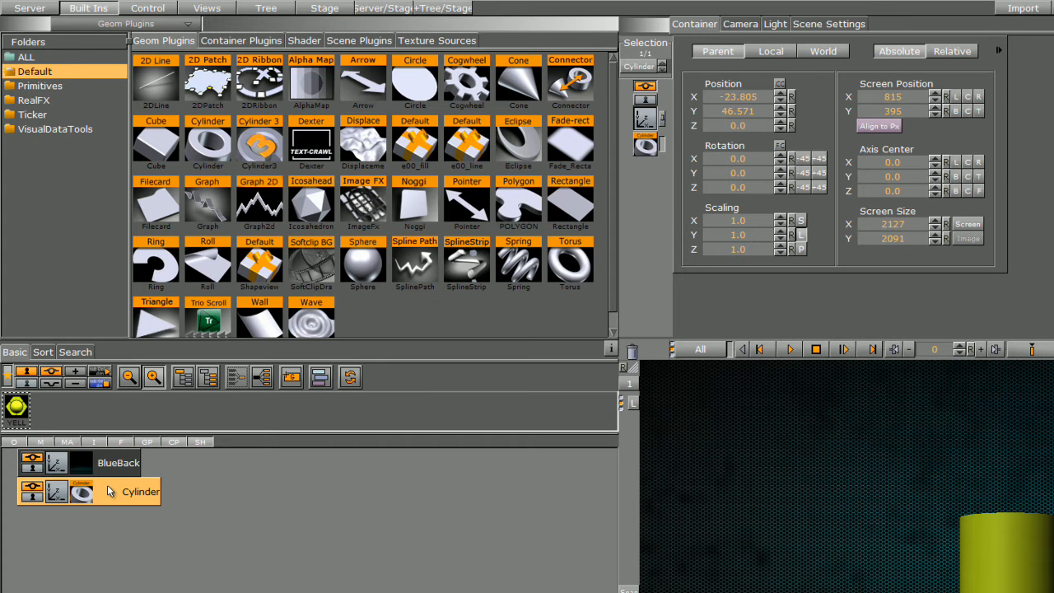
pyautogui.click(7, 376)
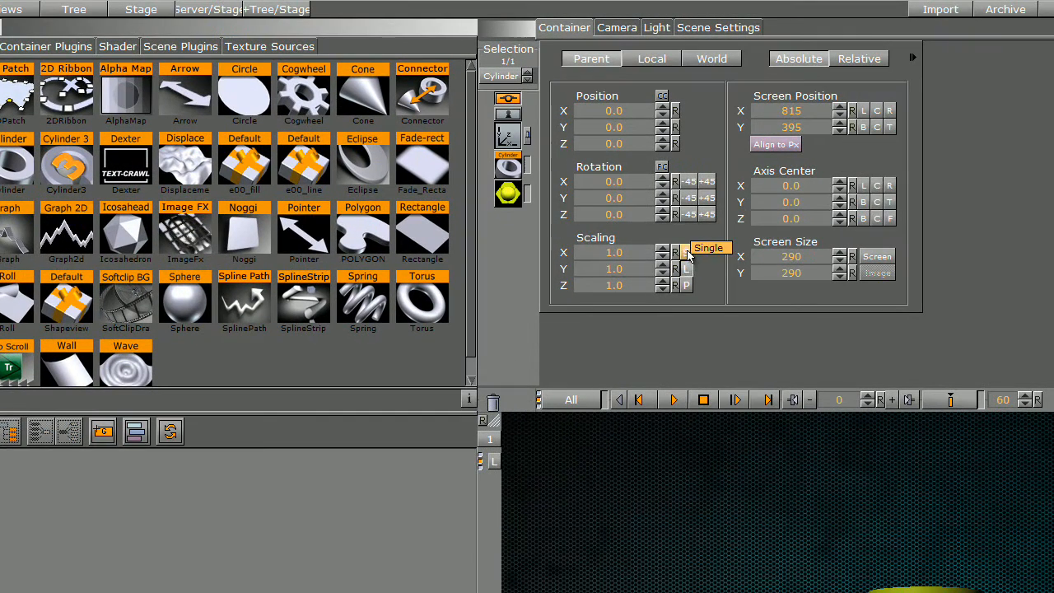
# Switch the cylinder to single-axis scaling, place its Y axis center at the bottom and set its Y position to -170.
pyautogui.click(864, 202)
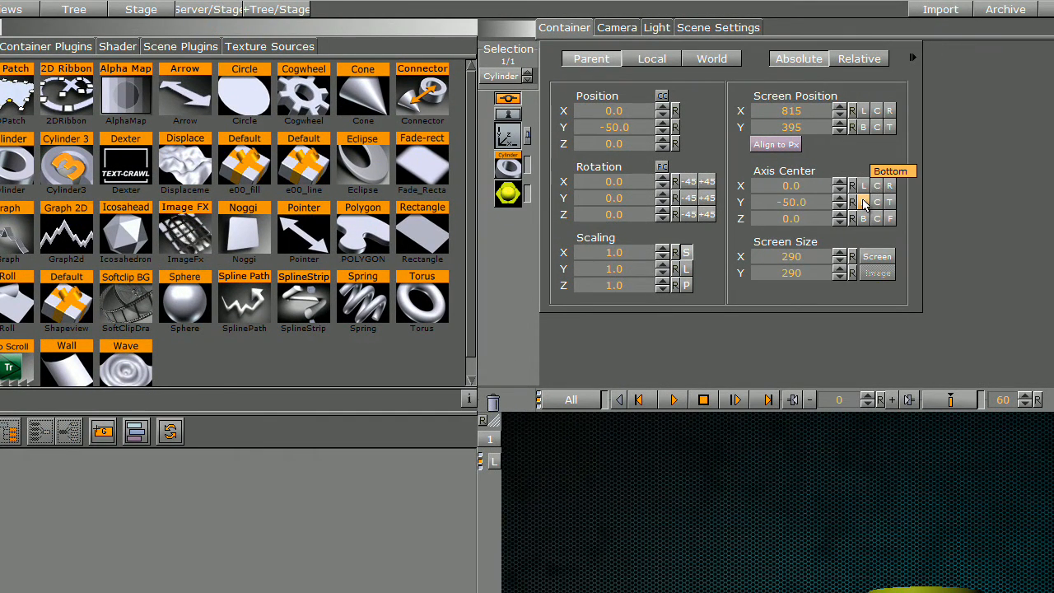
pyautogui.moveTo(614, 127); pyautogui.dragTo(515, 127)
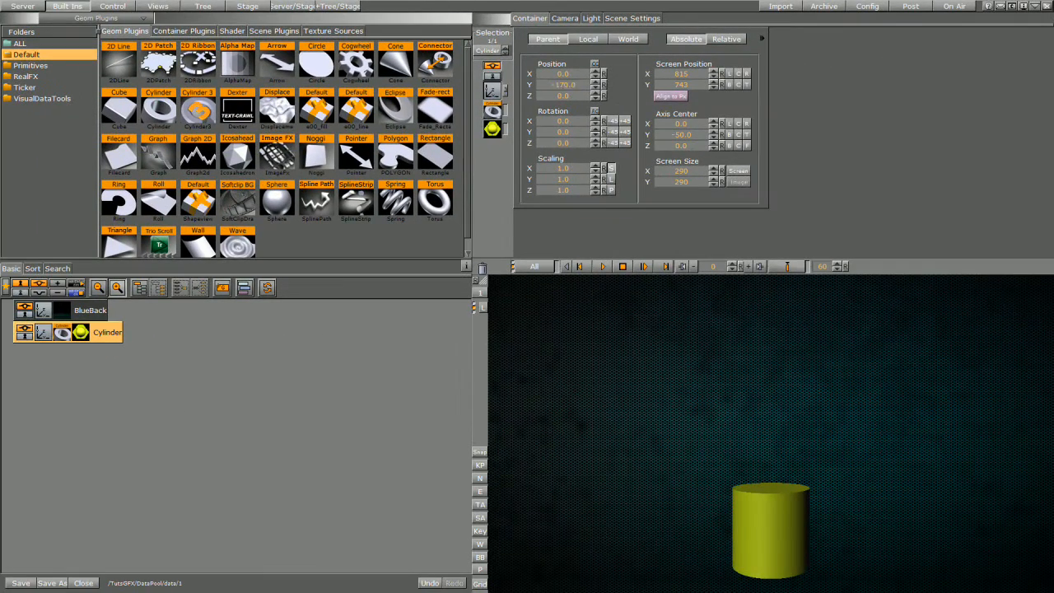
# Add a text container using the Opificio-Bold font to the scene tree and set its text to 10.
pyautogui.click(22, 6)
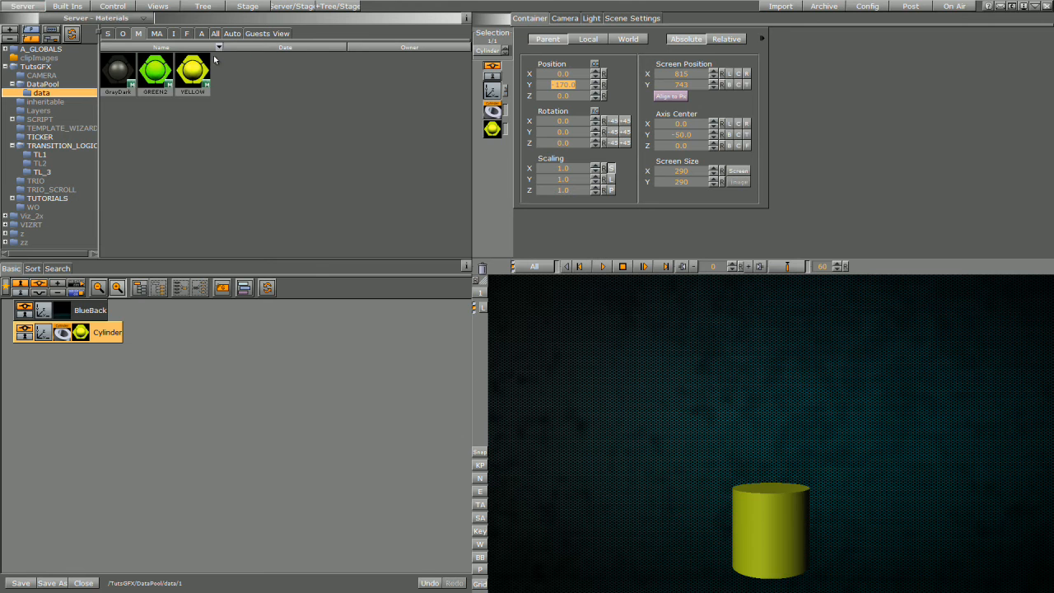
pyautogui.click(188, 33)
pyautogui.moveTo(131, 68); pyautogui.dragTo(45, 395)
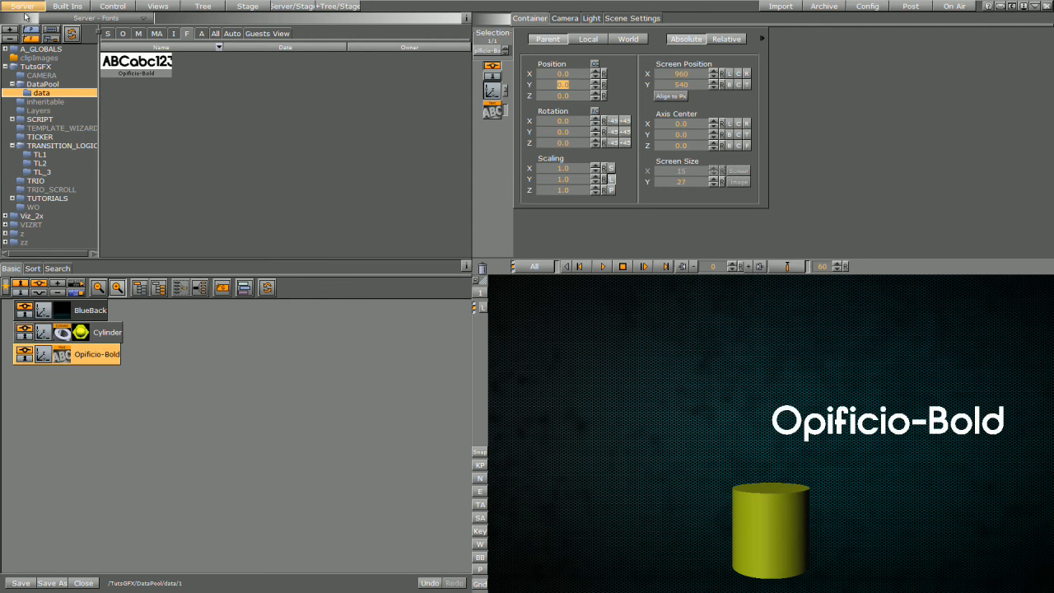
pyautogui.click(6, 67)
pyautogui.click(72, 6)
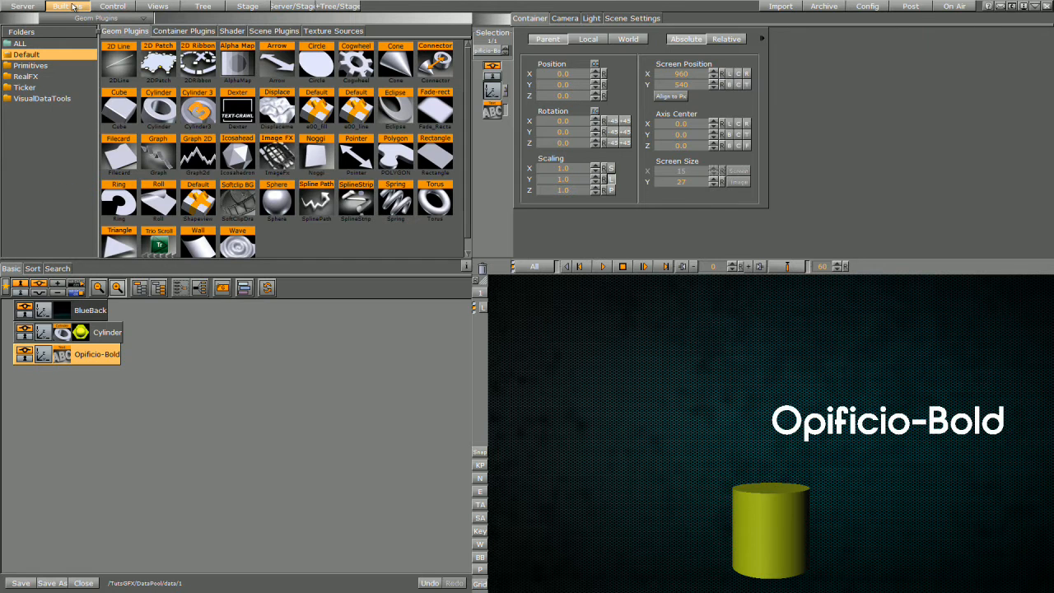
pyautogui.click(64, 356)
pyautogui.hotkey('ctrl', 'a')
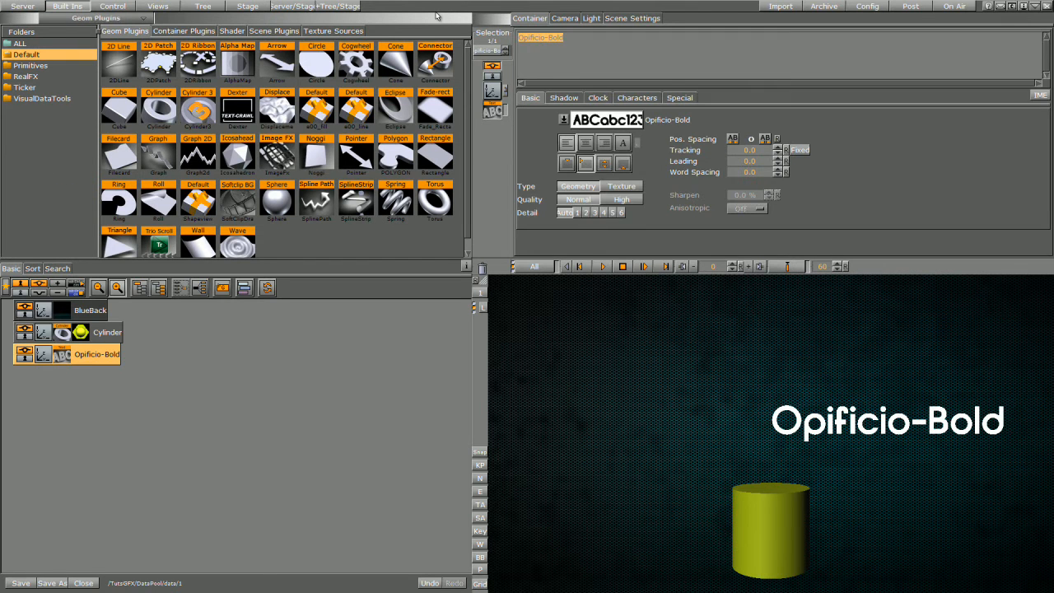
pyautogui.write('10')
# Position the text beside the cylinder at X -138 and Y -180.
pyautogui.click(492, 89)
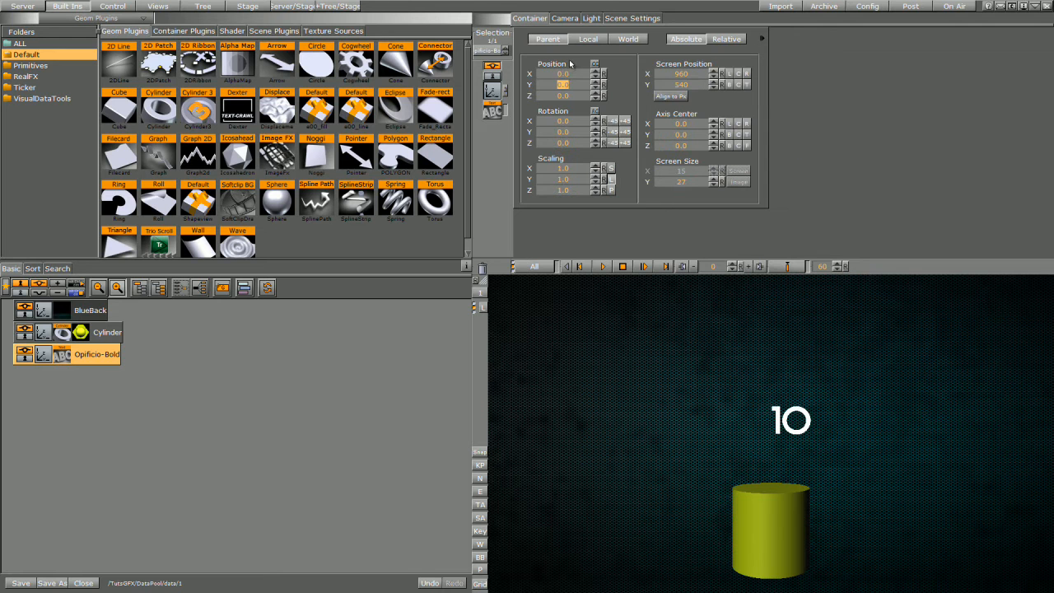
pyautogui.moveTo(488, 82); pyautogui.dragTo(481, 81)
pyautogui.moveTo(559, 85)
pyautogui.mouseDown()
pyautogui.moveTo(457, 123)
pyautogui.moveTo(567, 74)
pyautogui.mouseUp()
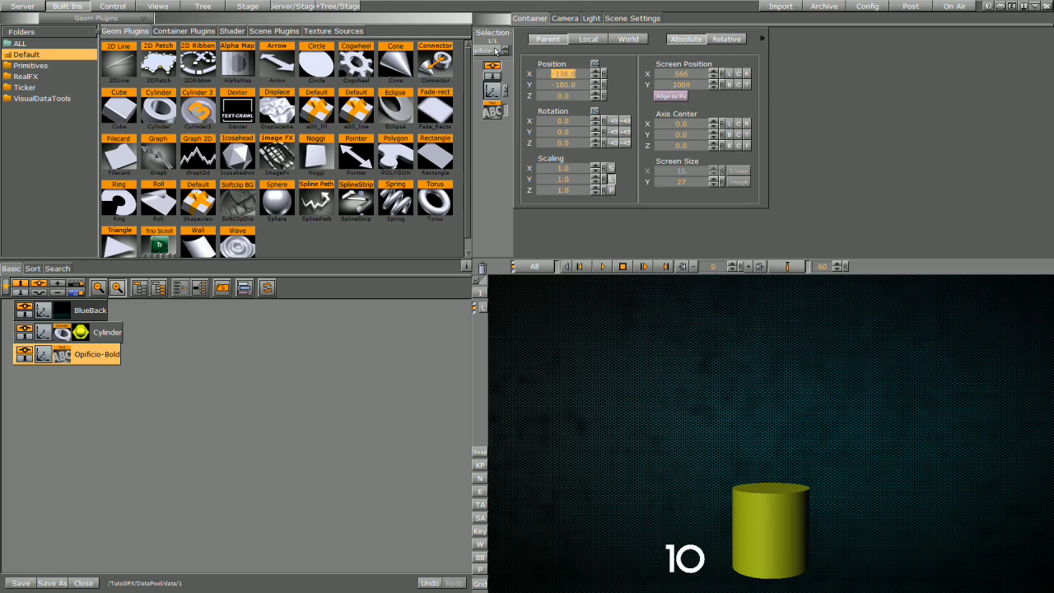
# Group the Cylinder container and name the new parent group bars.
pyautogui.click(104, 334)
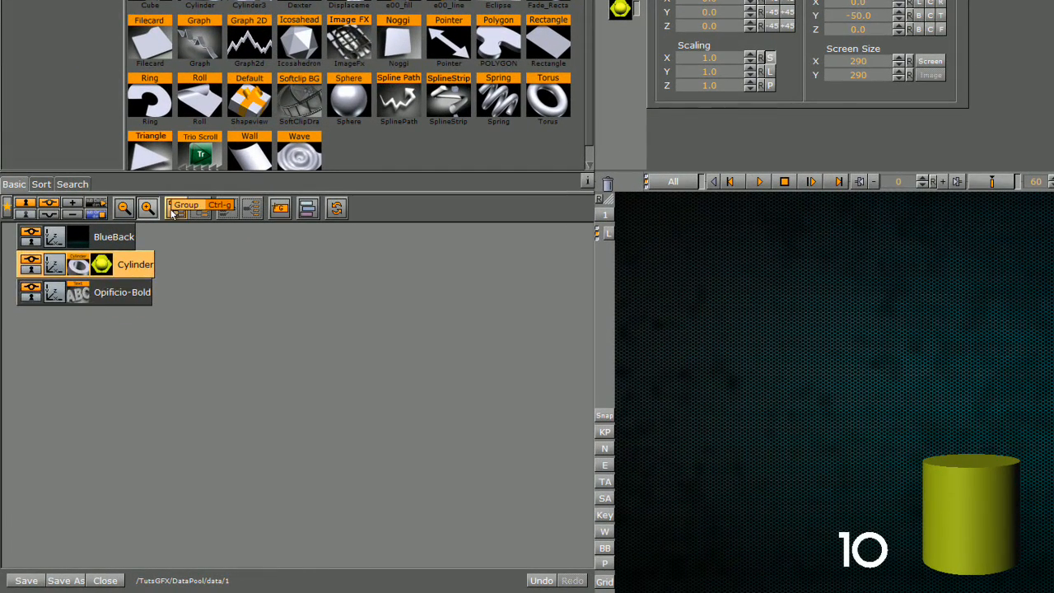
pyautogui.click(136, 290)
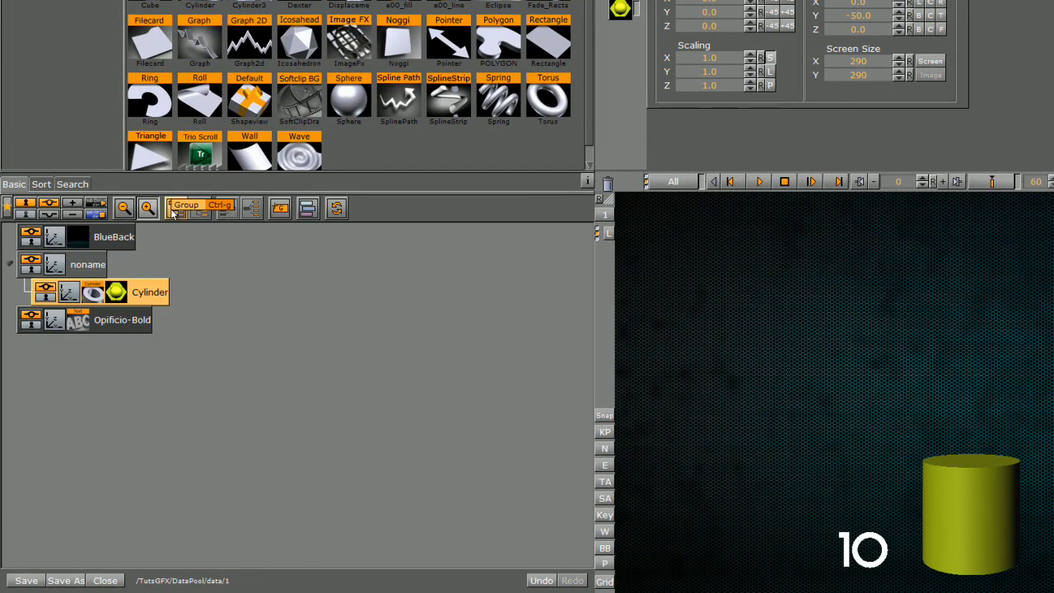
pyautogui.doubleClick(88, 265)
pyautogui.write('ba')
pyautogui.press('Return')
# Group the Opificio-Bold text container and name the new parent group texts.
pyautogui.click(132, 322)
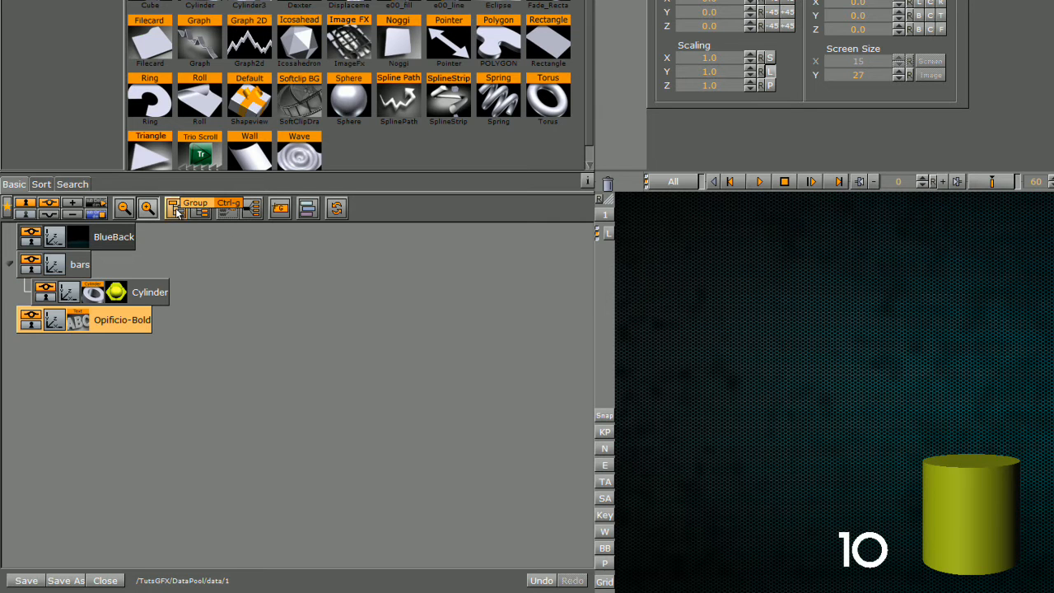
pyautogui.click(176, 208)
pyautogui.doubleClick(91, 319)
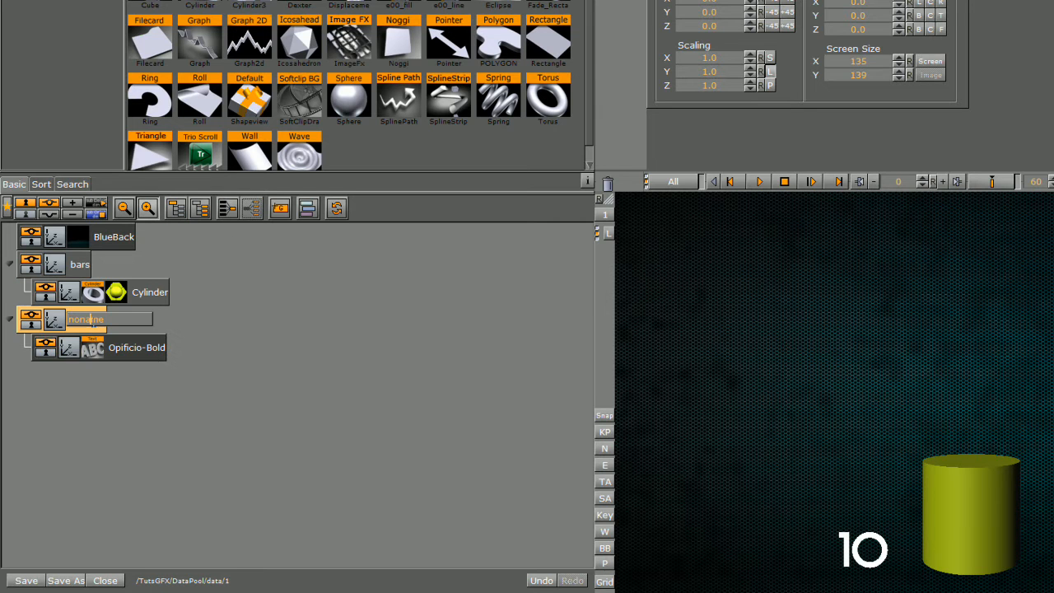
pyautogui.write('texts')
pyautogui.press('Return')
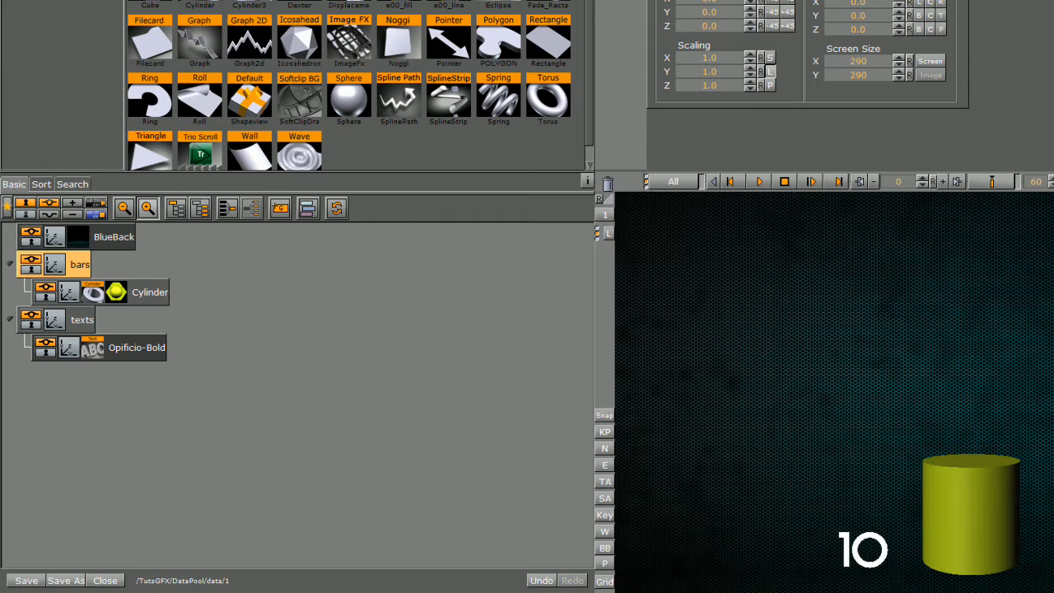
# Shift the bars group to X -168 and the texts group to X -148.
pyautogui.click(54, 324)
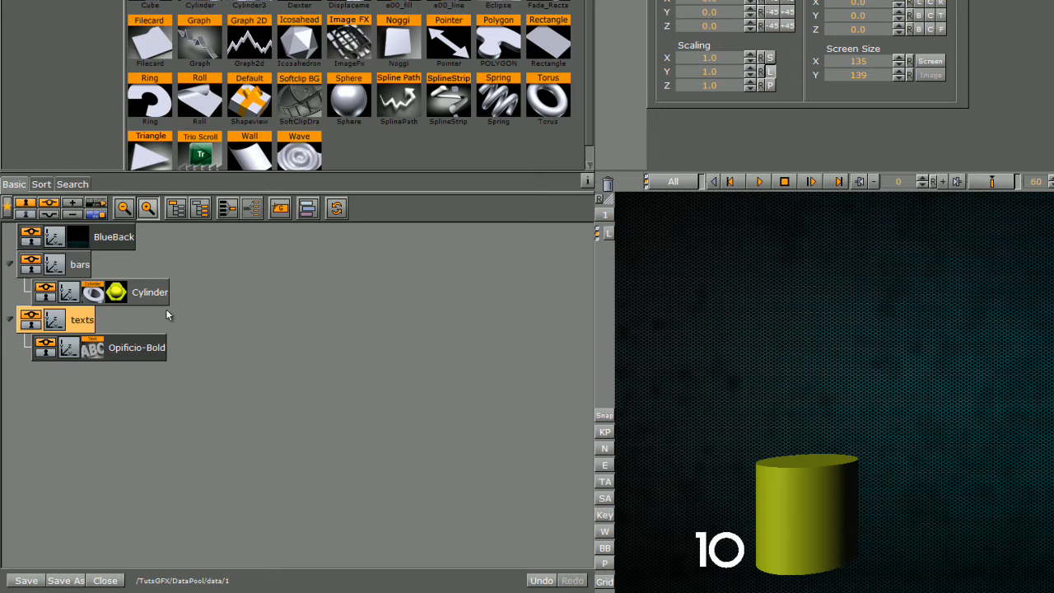
# Duplicate the cylinder and the text within their groups and move both copies rightward as a second labelled bar.
pyautogui.moveTo(154, 299); pyautogui.dragTo(76, 317)
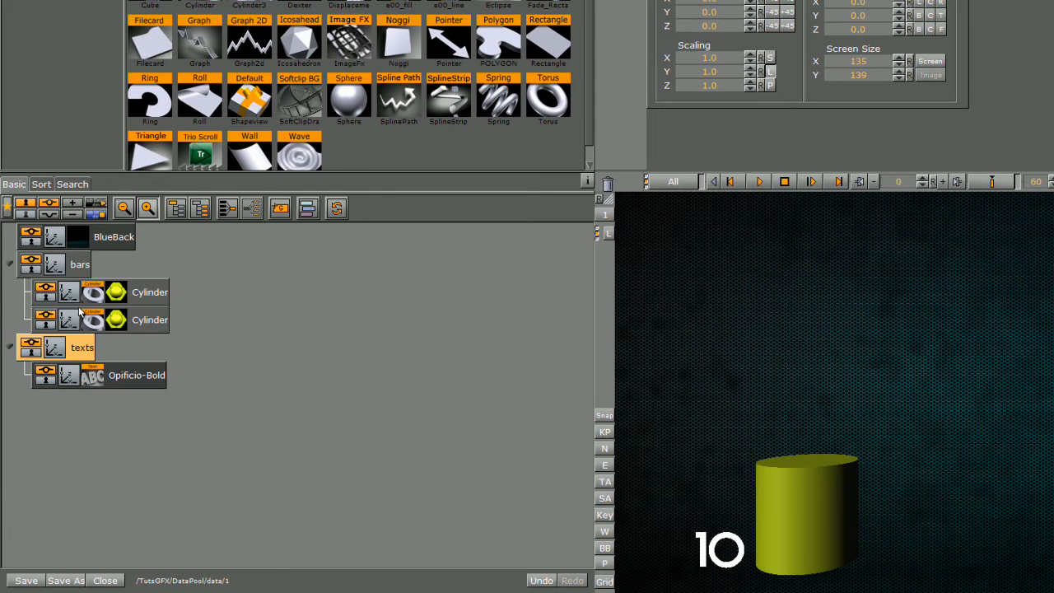
pyautogui.click(71, 323)
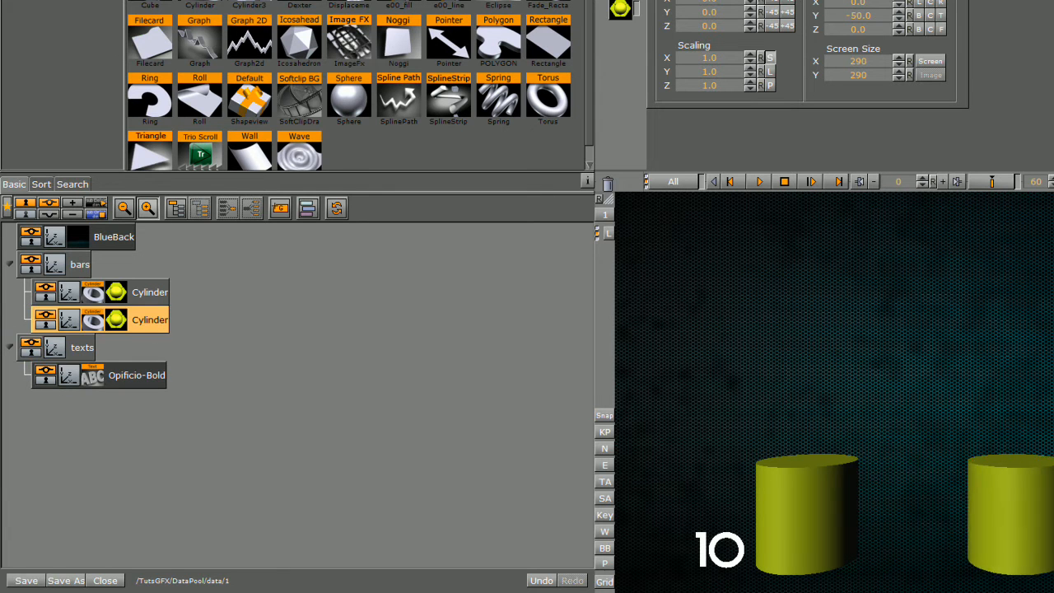
pyautogui.moveTo(136, 378); pyautogui.dragTo(71, 407)
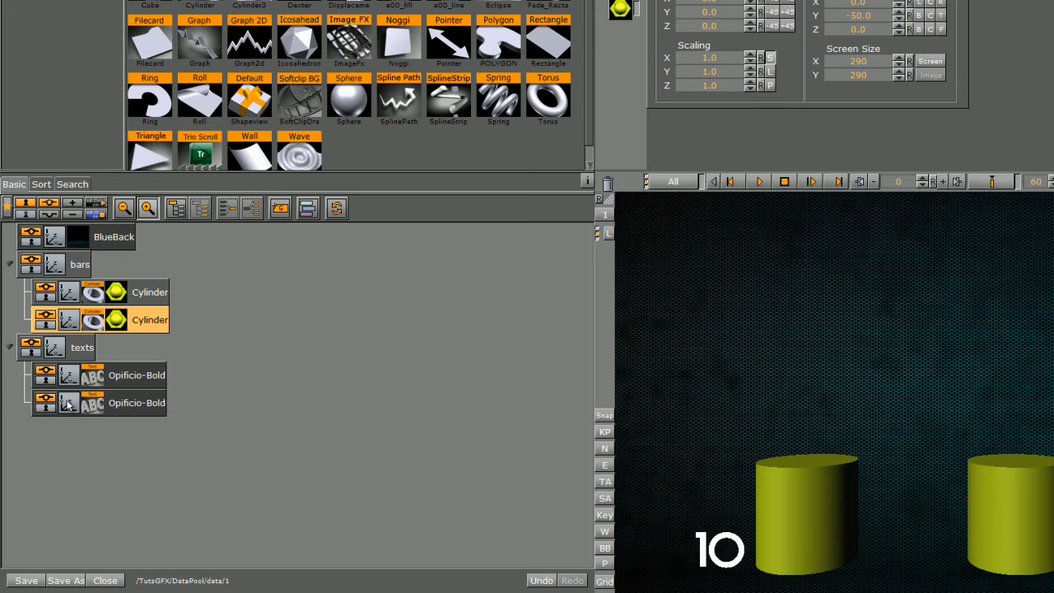
pyautogui.click(71, 405)
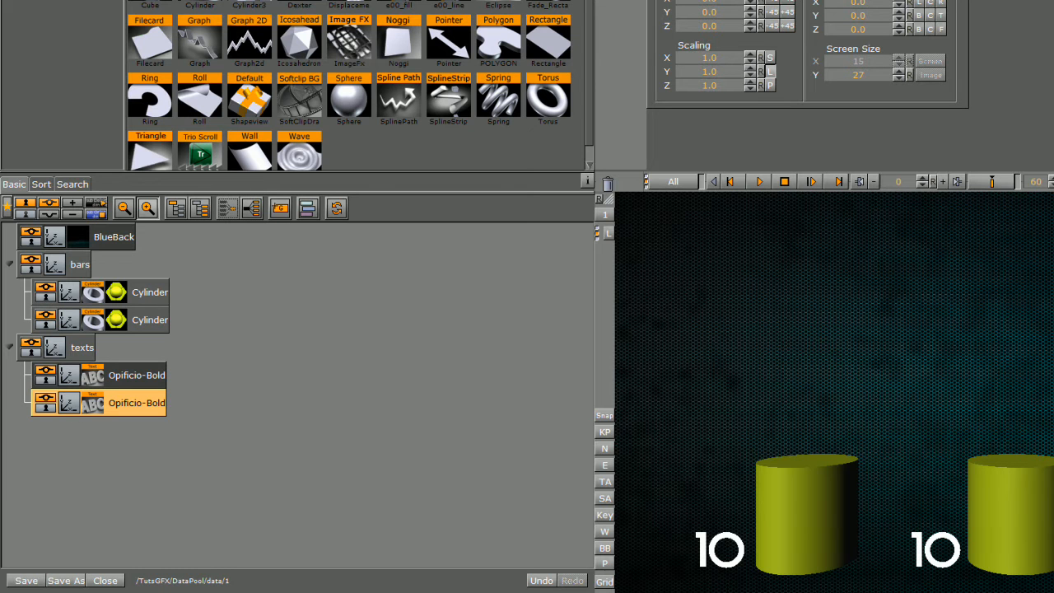
# Create a third cylinder and a third text copy, spacing them further right with the text at X 289.
pyautogui.moveTo(149, 332); pyautogui.dragTo(75, 329)
pyautogui.click(74, 349)
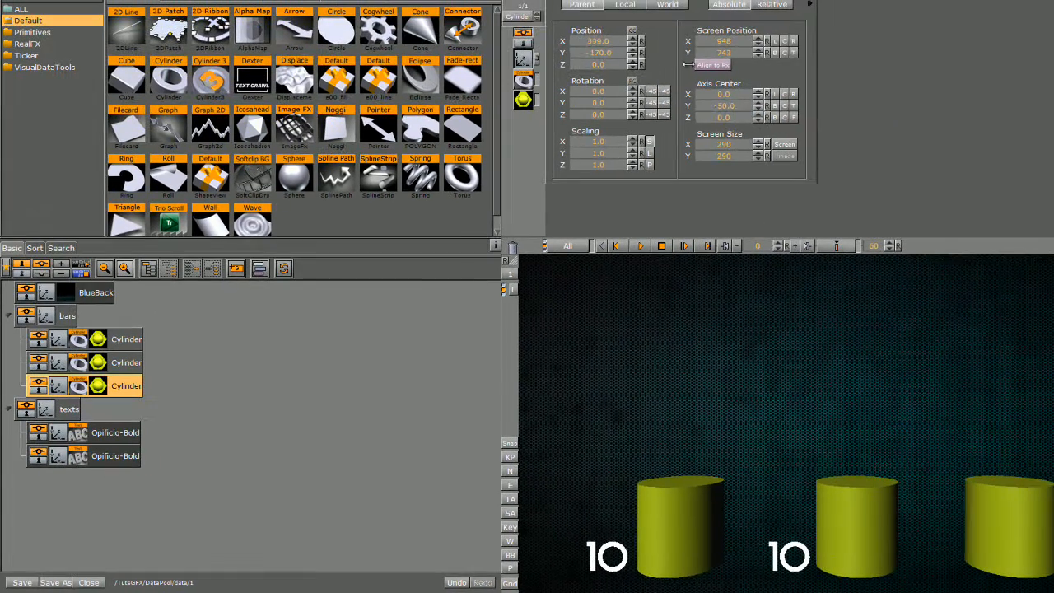
pyautogui.moveTo(688, 64); pyautogui.dragTo(707, 65)
pyautogui.moveTo(120, 460); pyautogui.dragTo(76, 481)
pyautogui.click(83, 480)
pyautogui.moveTo(589, 47); pyautogui.dragTo(707, 44)
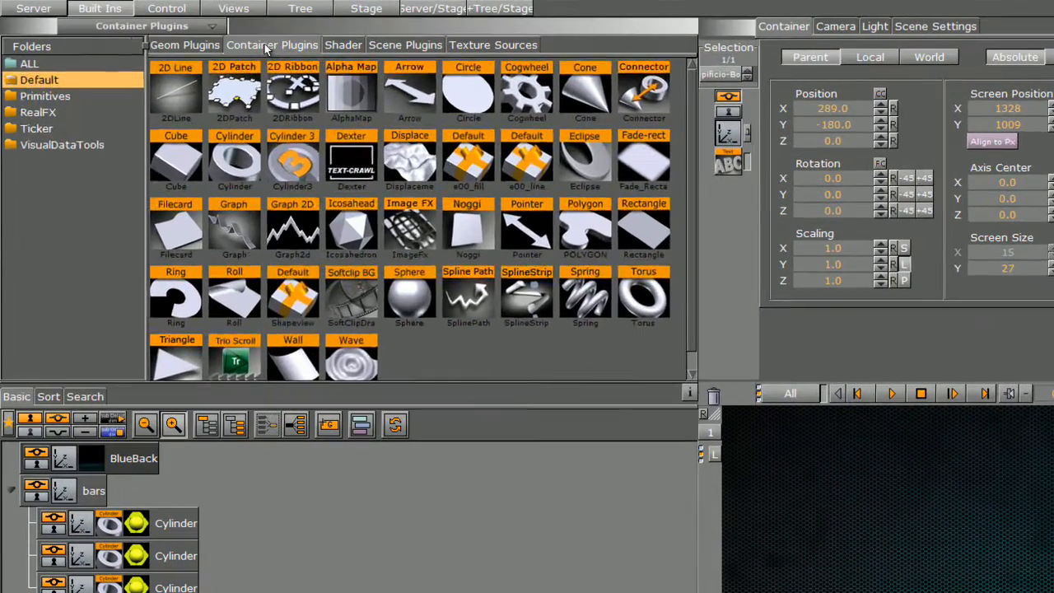
# Apply the DataText container plugin to the texts group and the DataScale plugin to the bars group.
pyautogui.click(183, 30)
pyautogui.click(22, 98)
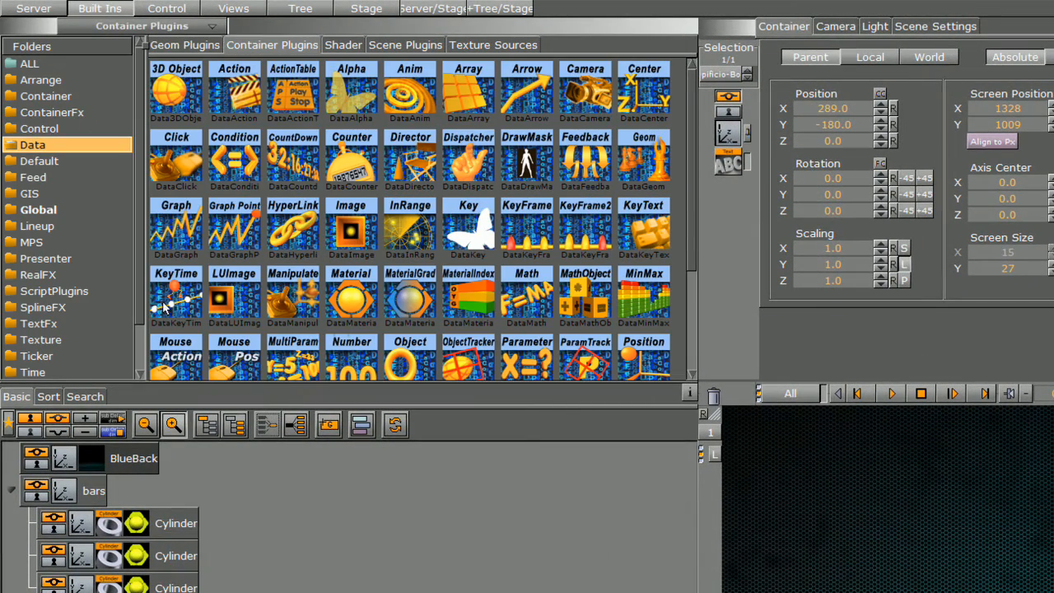
pyautogui.moveTo(691, 230); pyautogui.dragTo(694, 333)
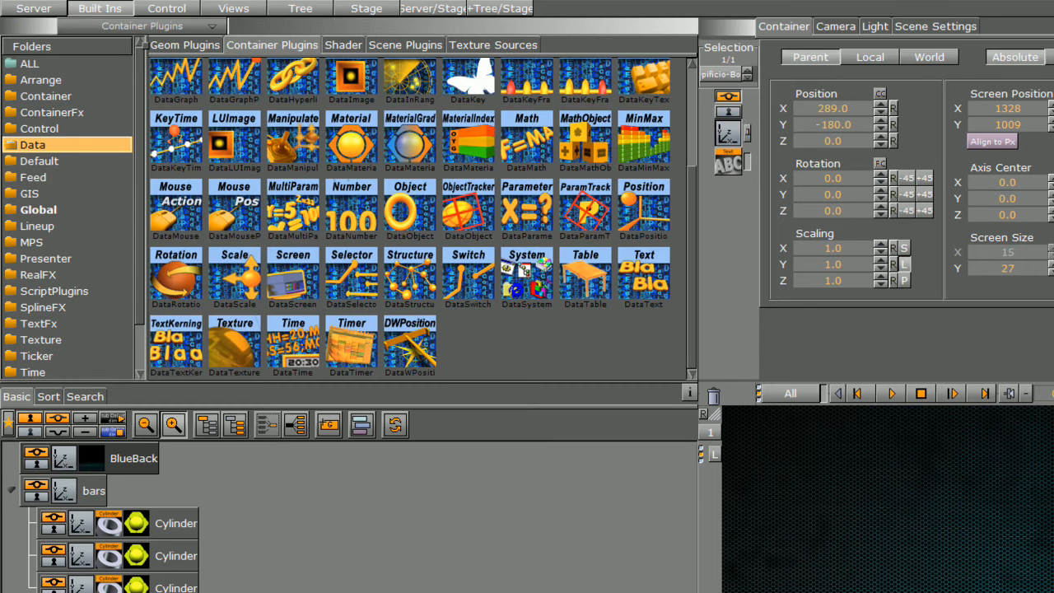
pyautogui.moveTo(641, 296); pyautogui.dragTo(96, 433)
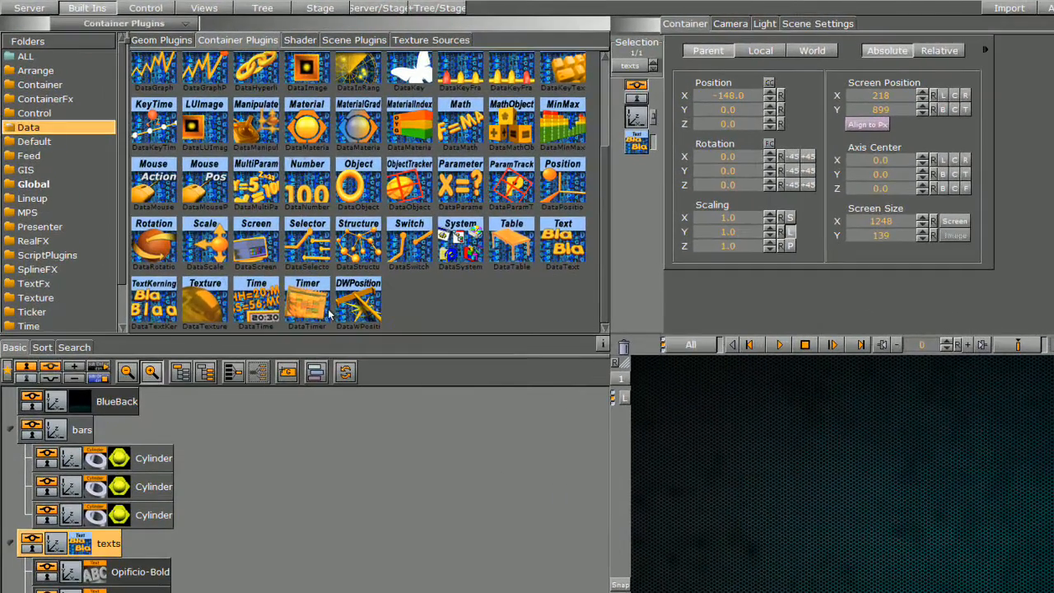
pyautogui.moveTo(218, 256); pyautogui.dragTo(85, 433)
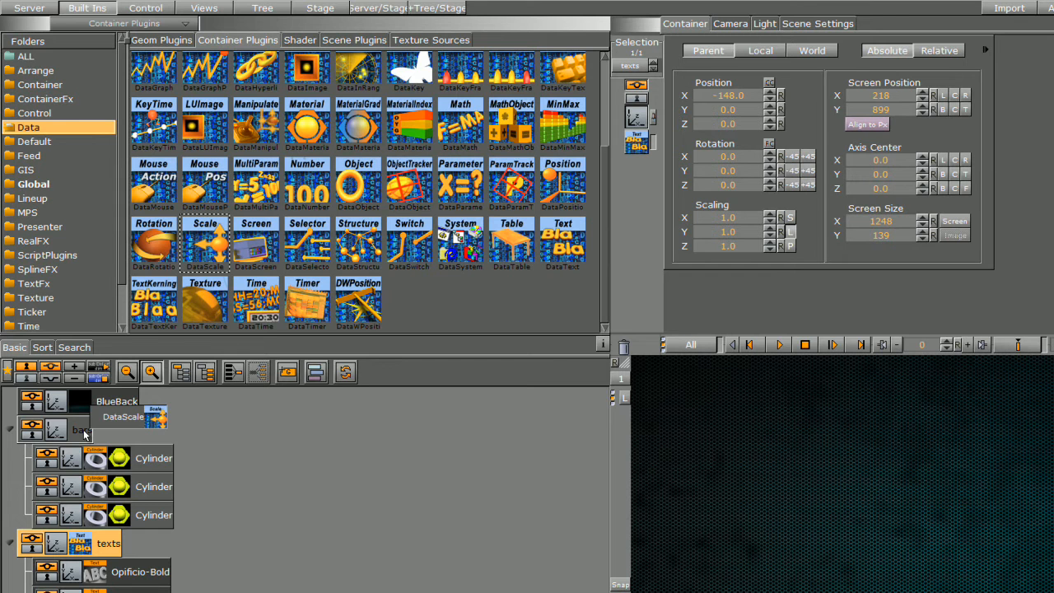
pyautogui.moveTo(83, 429); pyautogui.dragTo(83, 430)
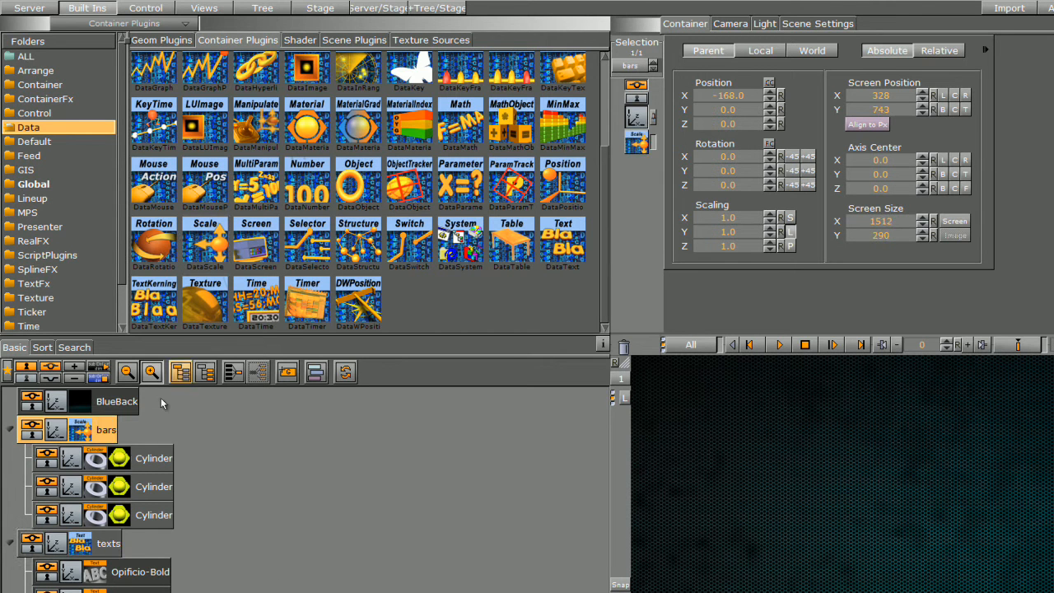
# Configure DataScale on the bars group with the field name bar[3] and the Y format.
pyautogui.click(83, 435)
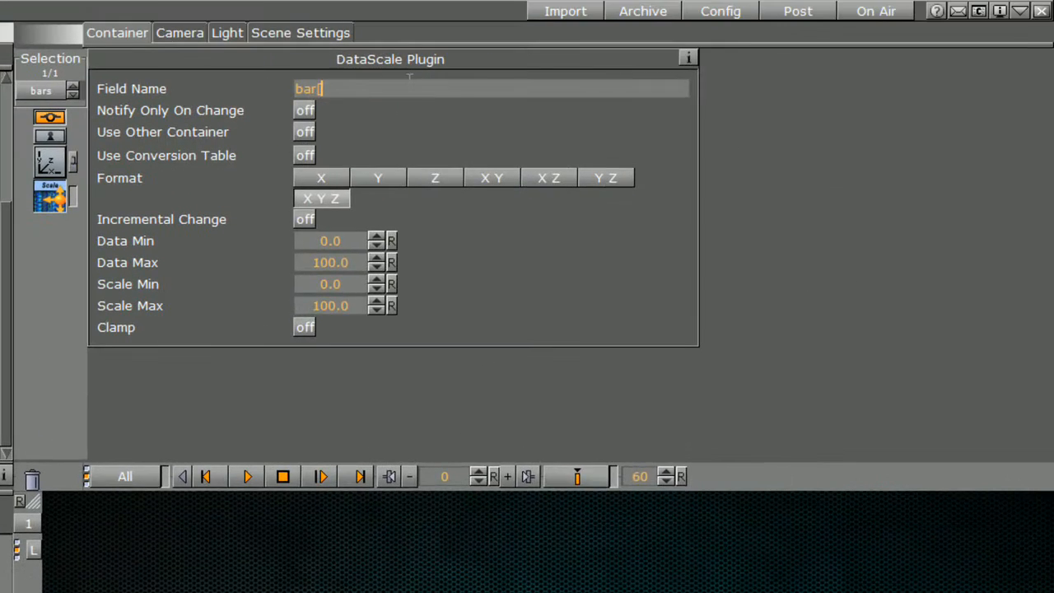
pyautogui.write('3')
pyautogui.click(365, 182)
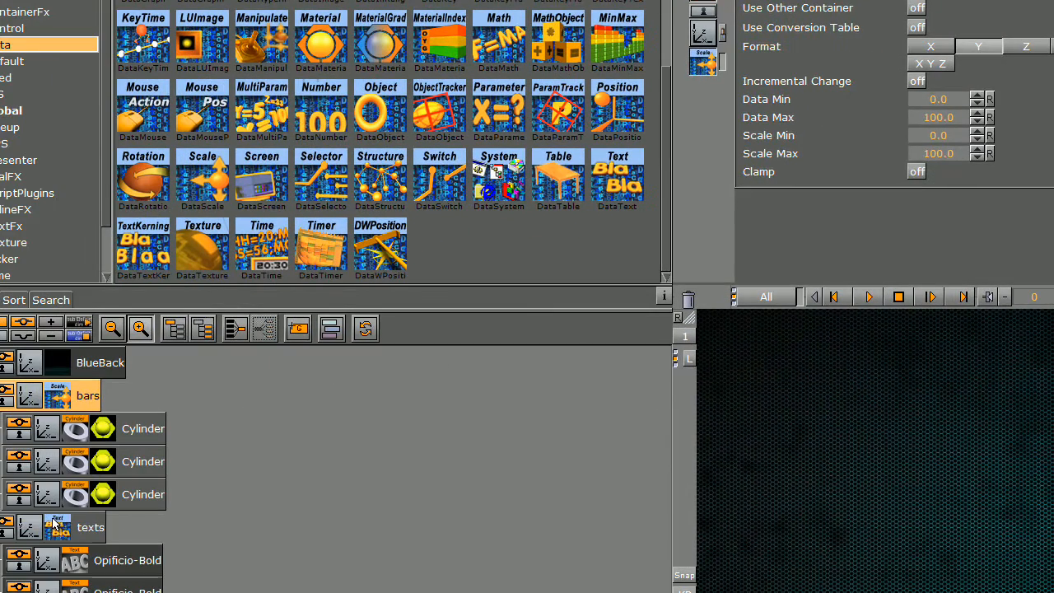
# Set the DataText field name of the texts group to bar[3].
pyautogui.click(53, 524)
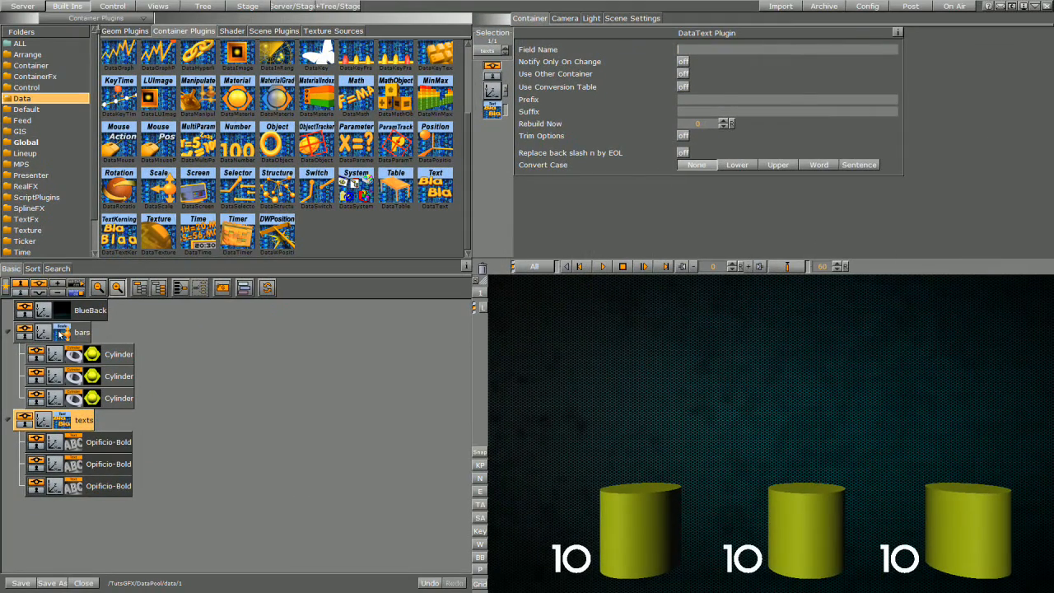
pyautogui.click(60, 333)
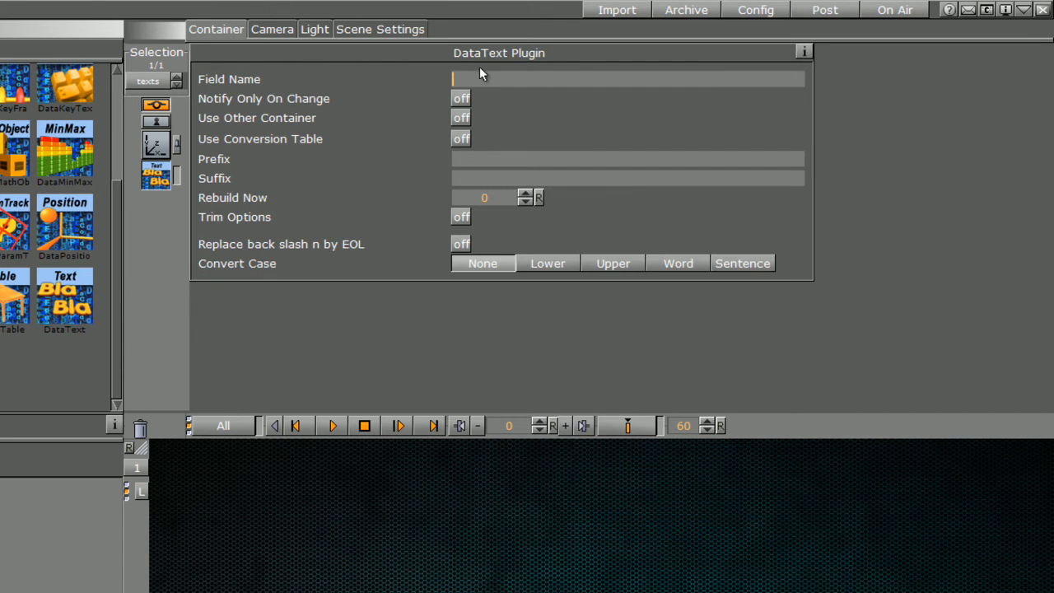
pyautogui.write('bar[3]')
# Switch to On Air mode to show the bar scene full screen.
pyautogui.click(895, 10)
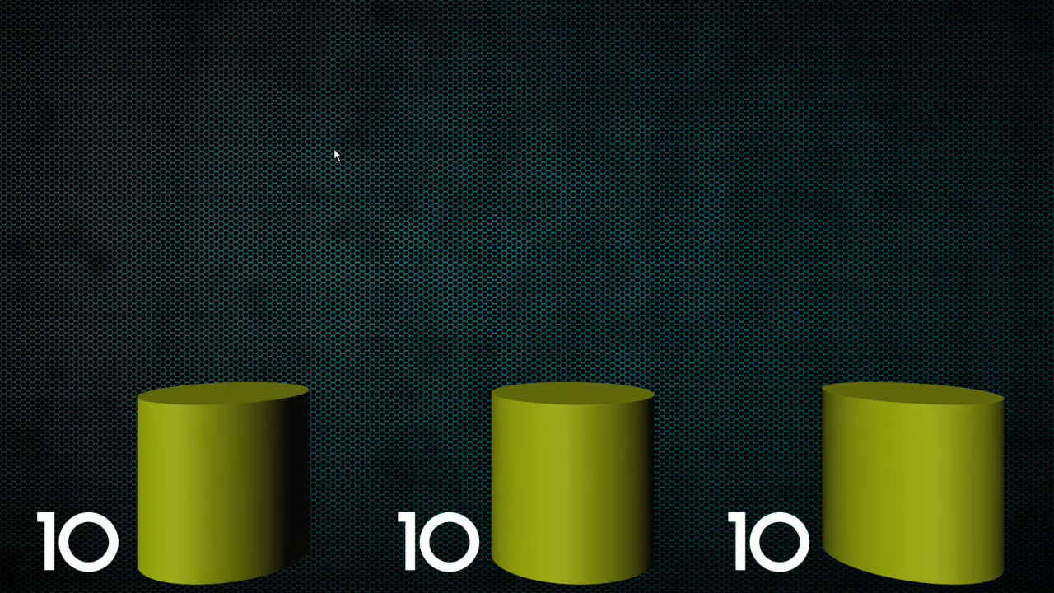
# Switch to vizSend and send the command 0 REND*FUNCTION*DataPool*Data SET bar[0-2]=3,6,10 to the renderer.
pyautogui.hotkey('alt', 'Tab')
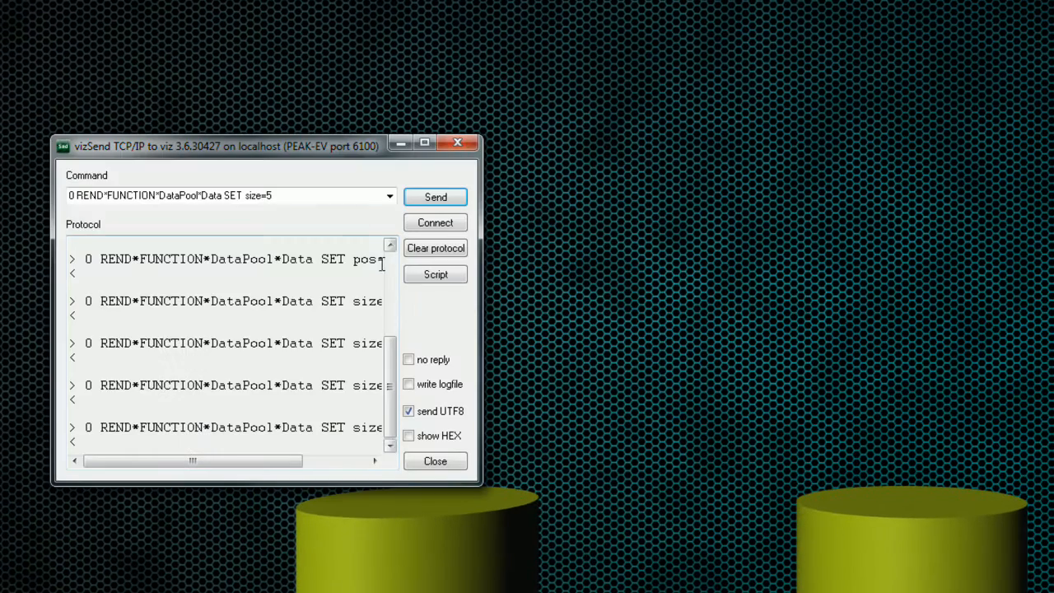
pyautogui.click(308, 195)
pyautogui.click(282, 195)
pyautogui.moveTo(283, 195); pyautogui.dragTo(245, 204)
pyautogui.write('b ar')
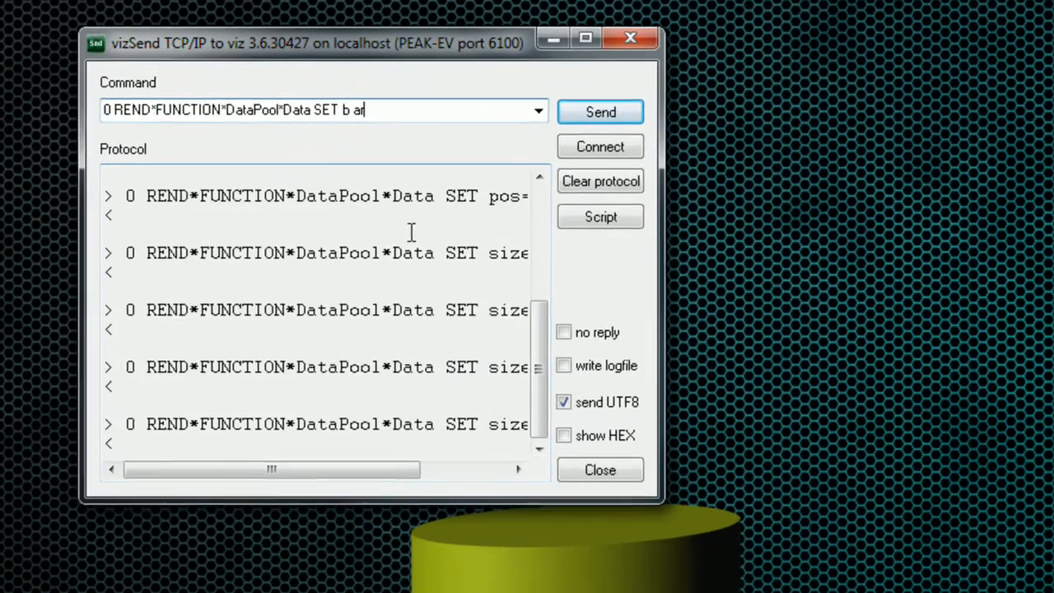
pyautogui.press('BackSpace')
pyautogui.press('BackSpace')
pyautogui.press('BackSpace')
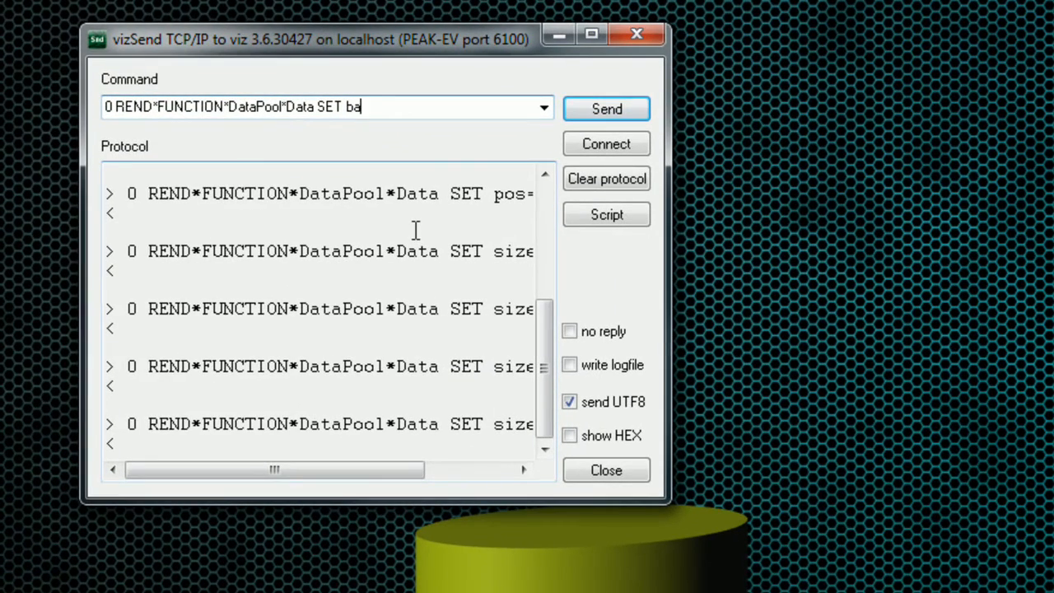
pyautogui.write('r')
pyautogui.write('0')
pyautogui.write('-')
pyautogui.write('2')
pyautogui.write(')')
pyautogui.press('BackSpace')
pyautogui.write(']=3,6,10')
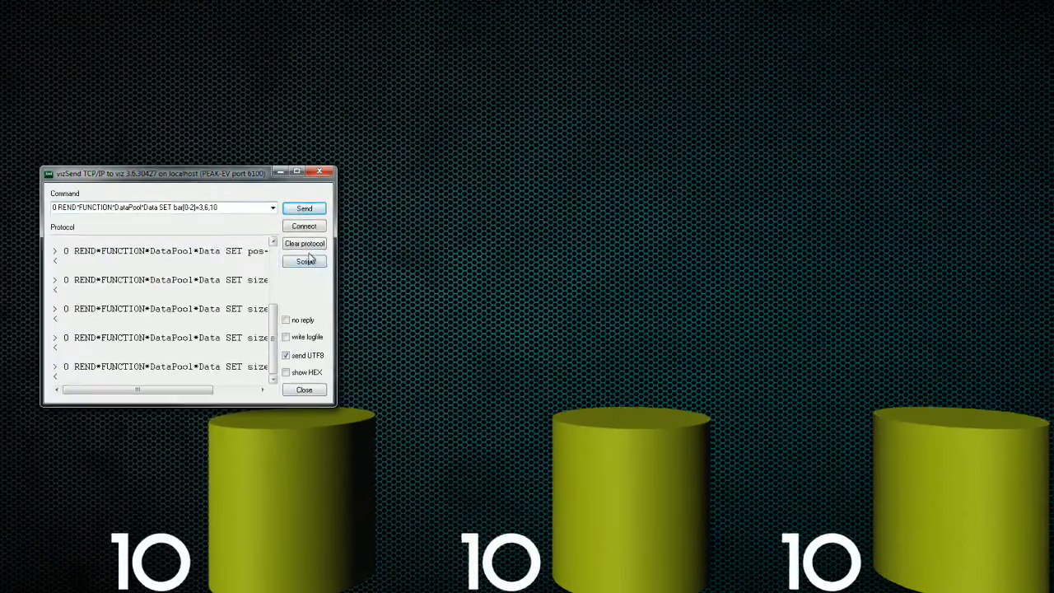
pyautogui.click(304, 208)
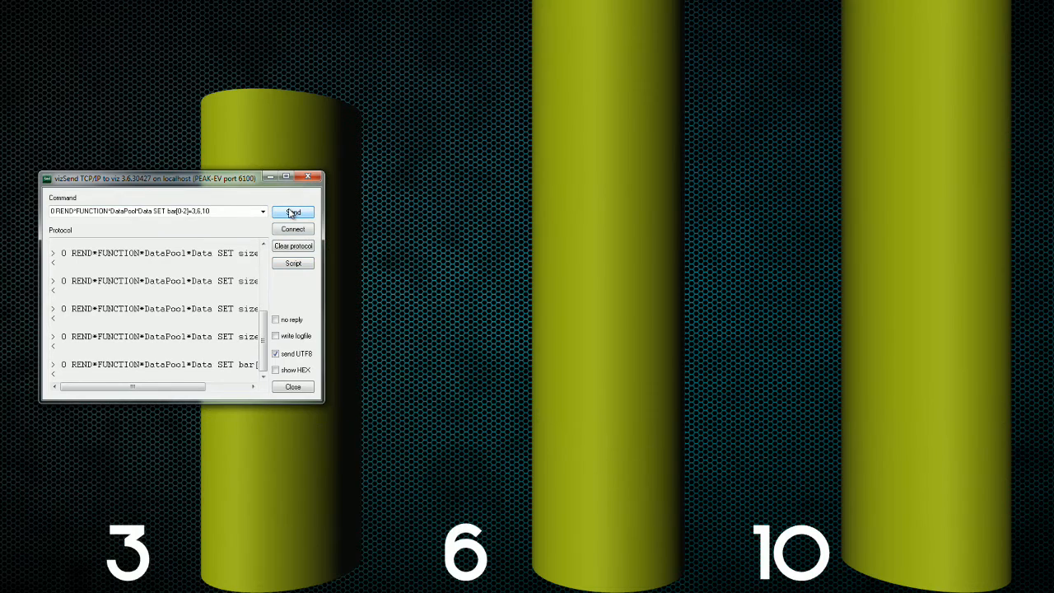
# Return to the scene editor and set the DataScale Scale Max of the bars group to 10, adjusting it up to about 29.
pyautogui.moveTo(201, 180); pyautogui.dragTo(465, 241)
pyautogui.click(15, 72)
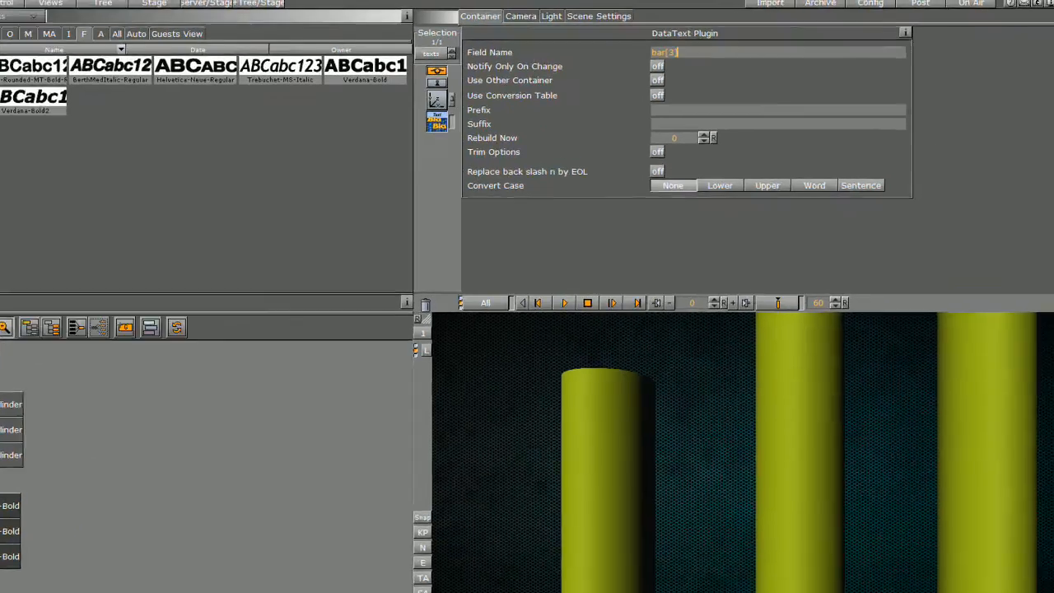
pyautogui.click(46, 344)
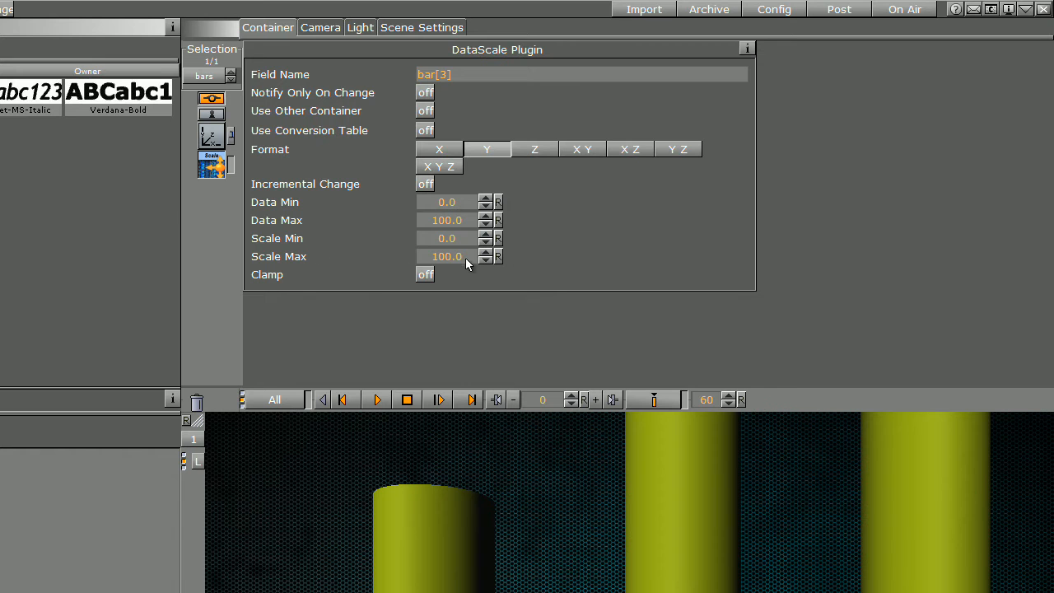
pyautogui.click(453, 257)
pyautogui.write('10')
pyautogui.press('Return')
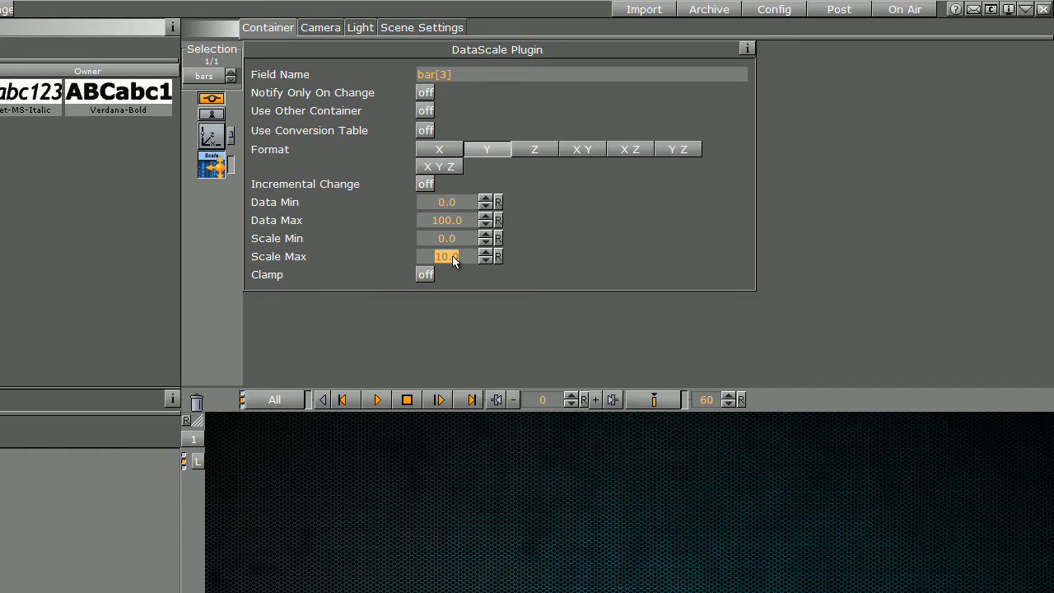
pyautogui.moveTo(440, 258); pyautogui.dragTo(602, 252)
pyautogui.click(643, 174)
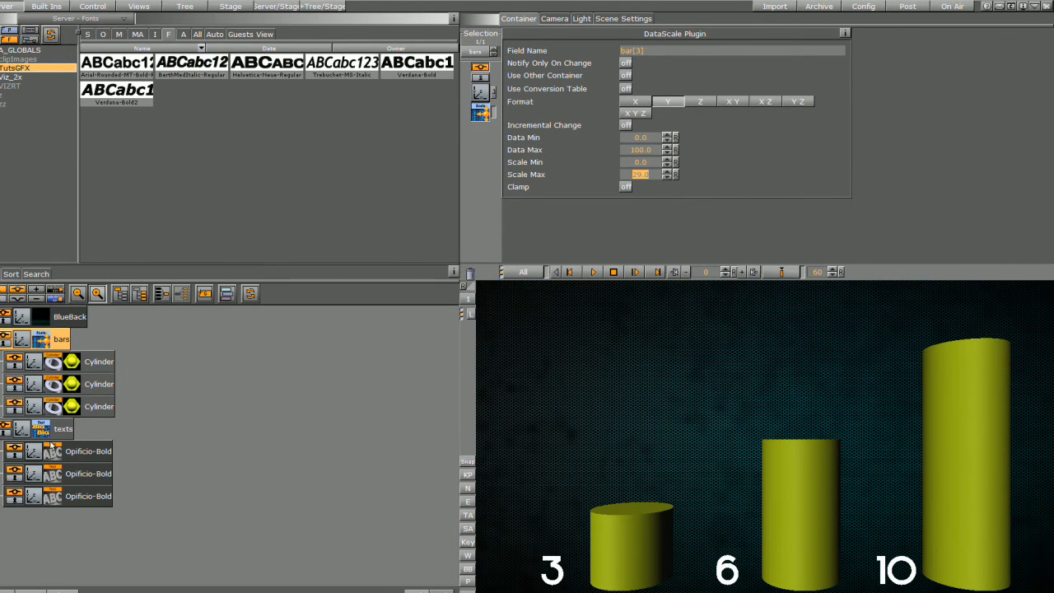
# Change the scene's DataPool plugin data to bar[0-2]=3,6,20.
pyautogui.click(628, 19)
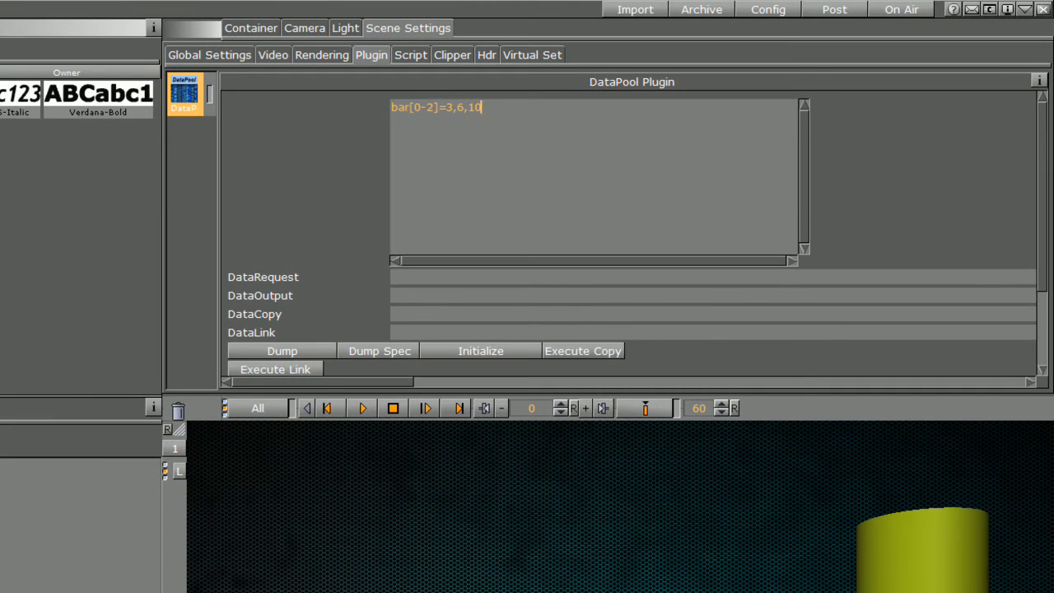
pyautogui.doubleClick(482, 107)
pyautogui.click(482, 107)
pyautogui.moveTo(482, 107); pyautogui.dragTo(469, 107)
pyautogui.write('20')
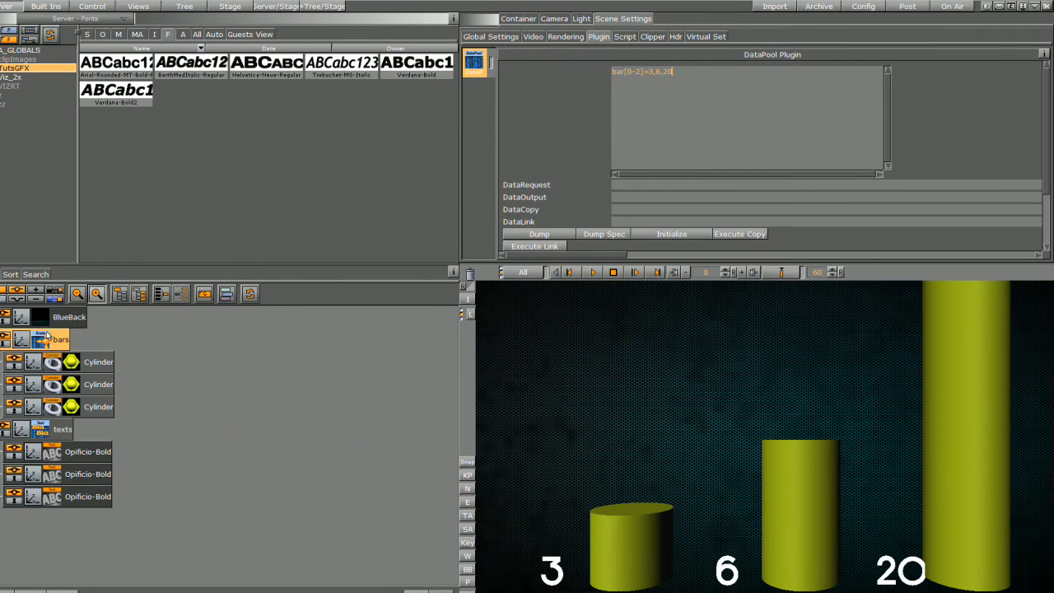
# Adjust the DataScale range of the bars group to a Data Max of 94.9 and a Scale Max of about 21.
pyautogui.click(41, 340)
pyautogui.moveTo(634, 175); pyautogui.dragTo(620, 172)
pyautogui.click(639, 175)
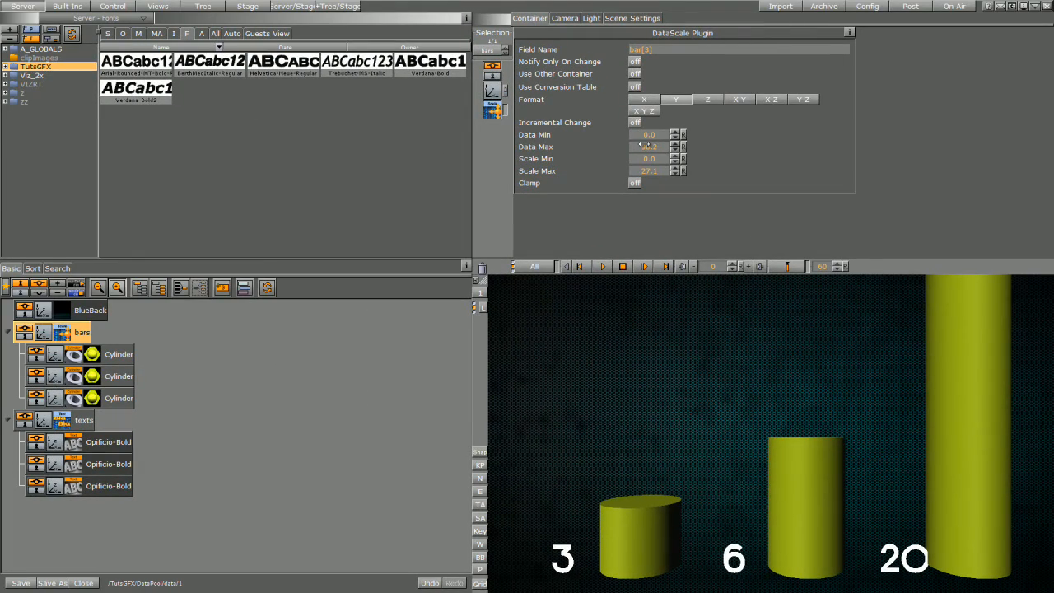
pyautogui.moveTo(645, 145); pyautogui.dragTo(625, 171)
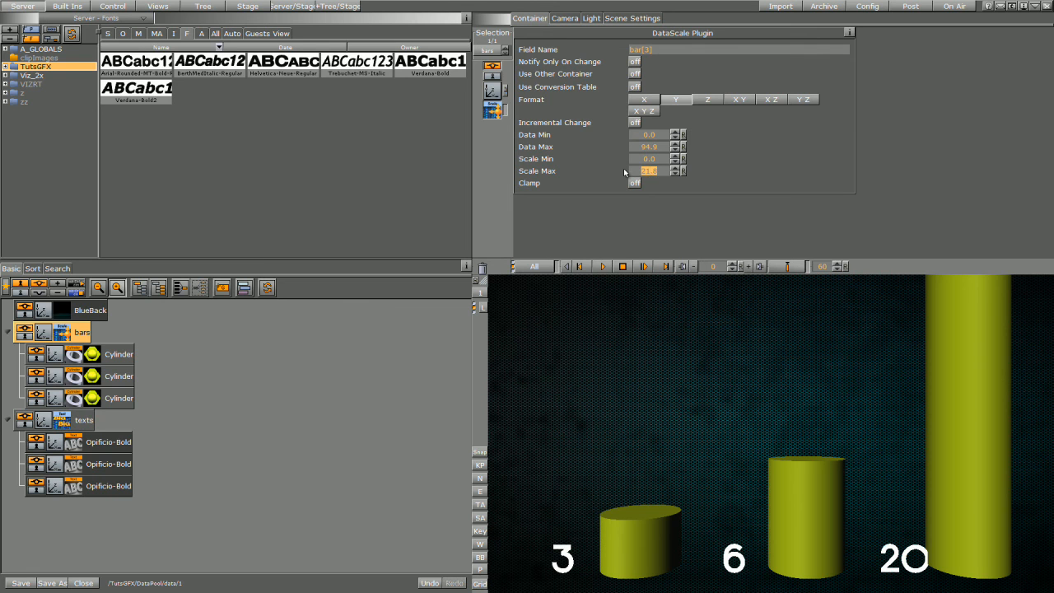
# Open the scene's DataPool plugin data for editing on a new line below the bar[0-2] entry.
pyautogui.click(653, 49)
pyautogui.click(623, 17)
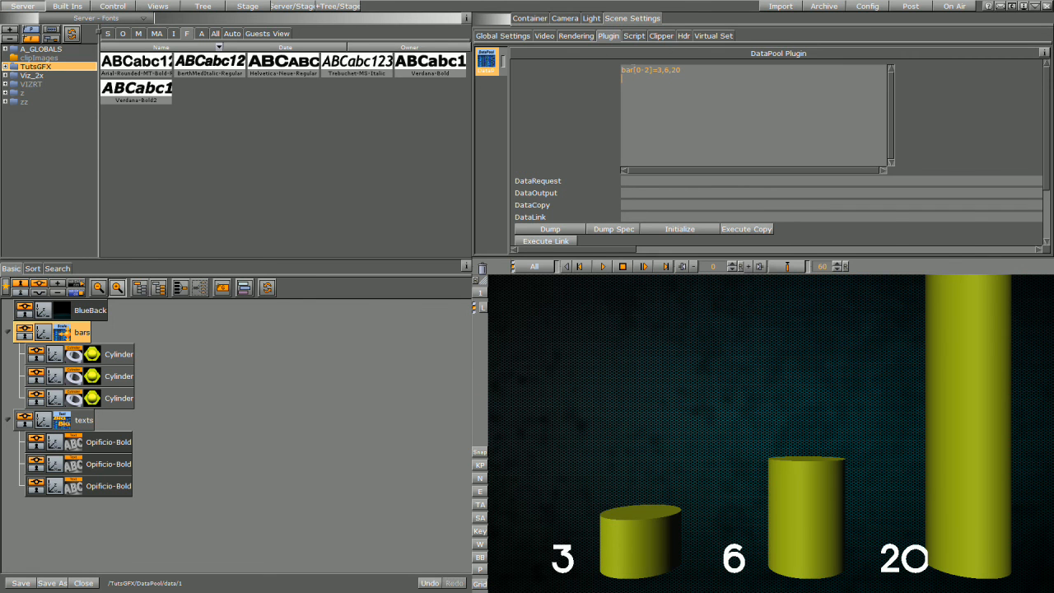